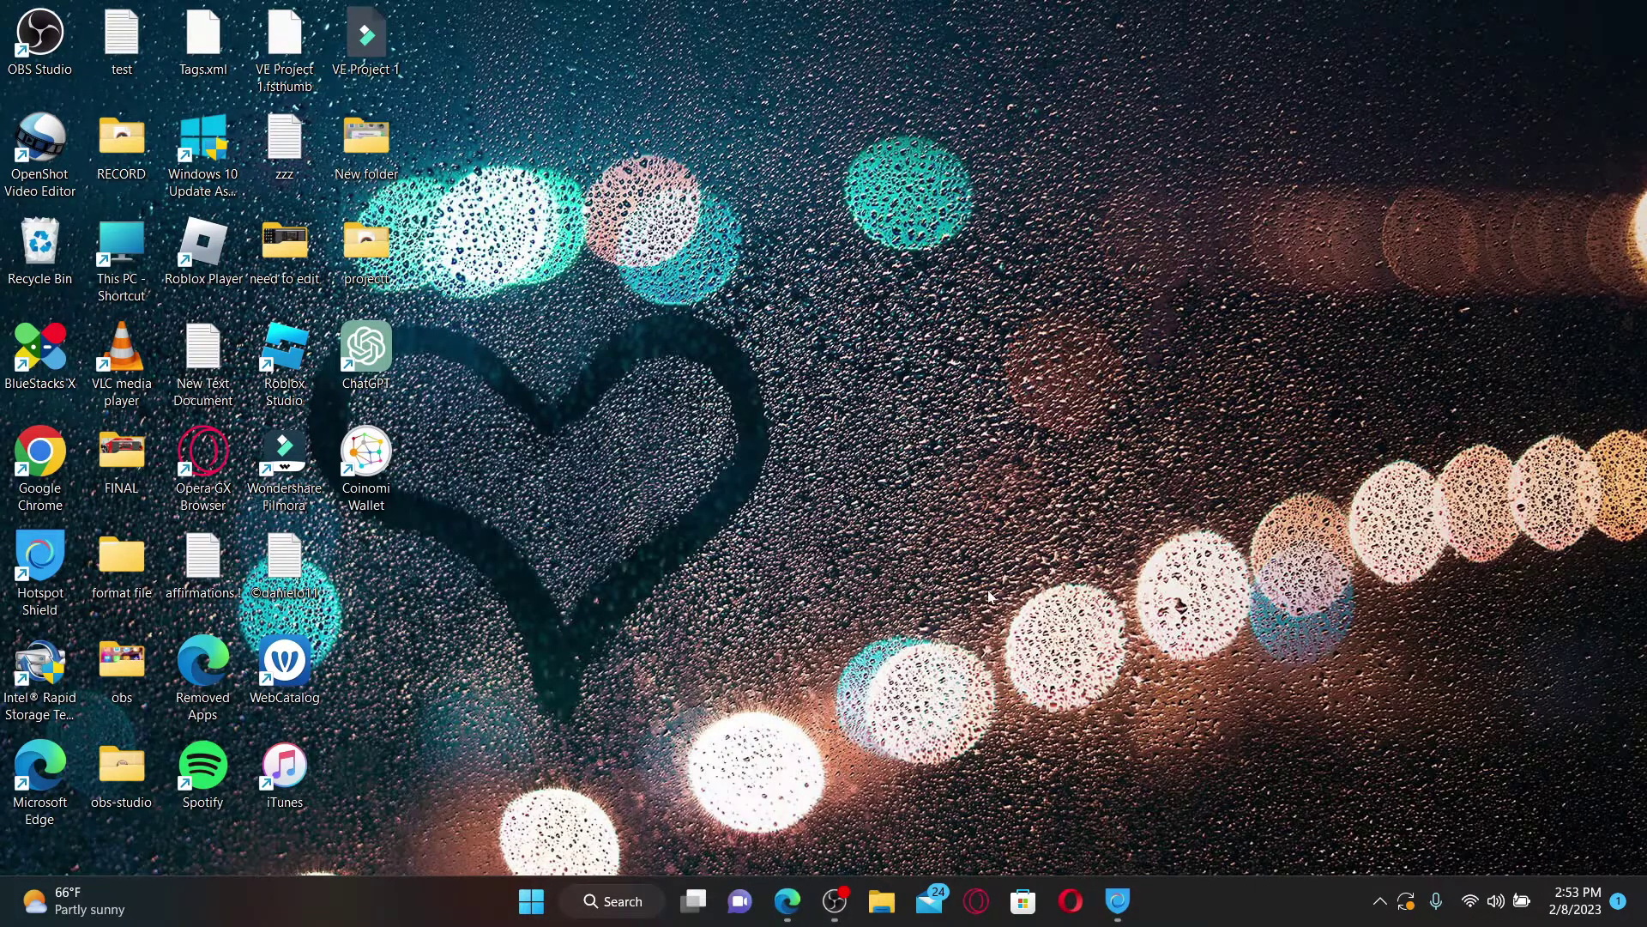
Step: Launch Edge and navigate to airbnb.com to load the Airbnb home page
click(786, 900)
click(288, 55)
text(ai)
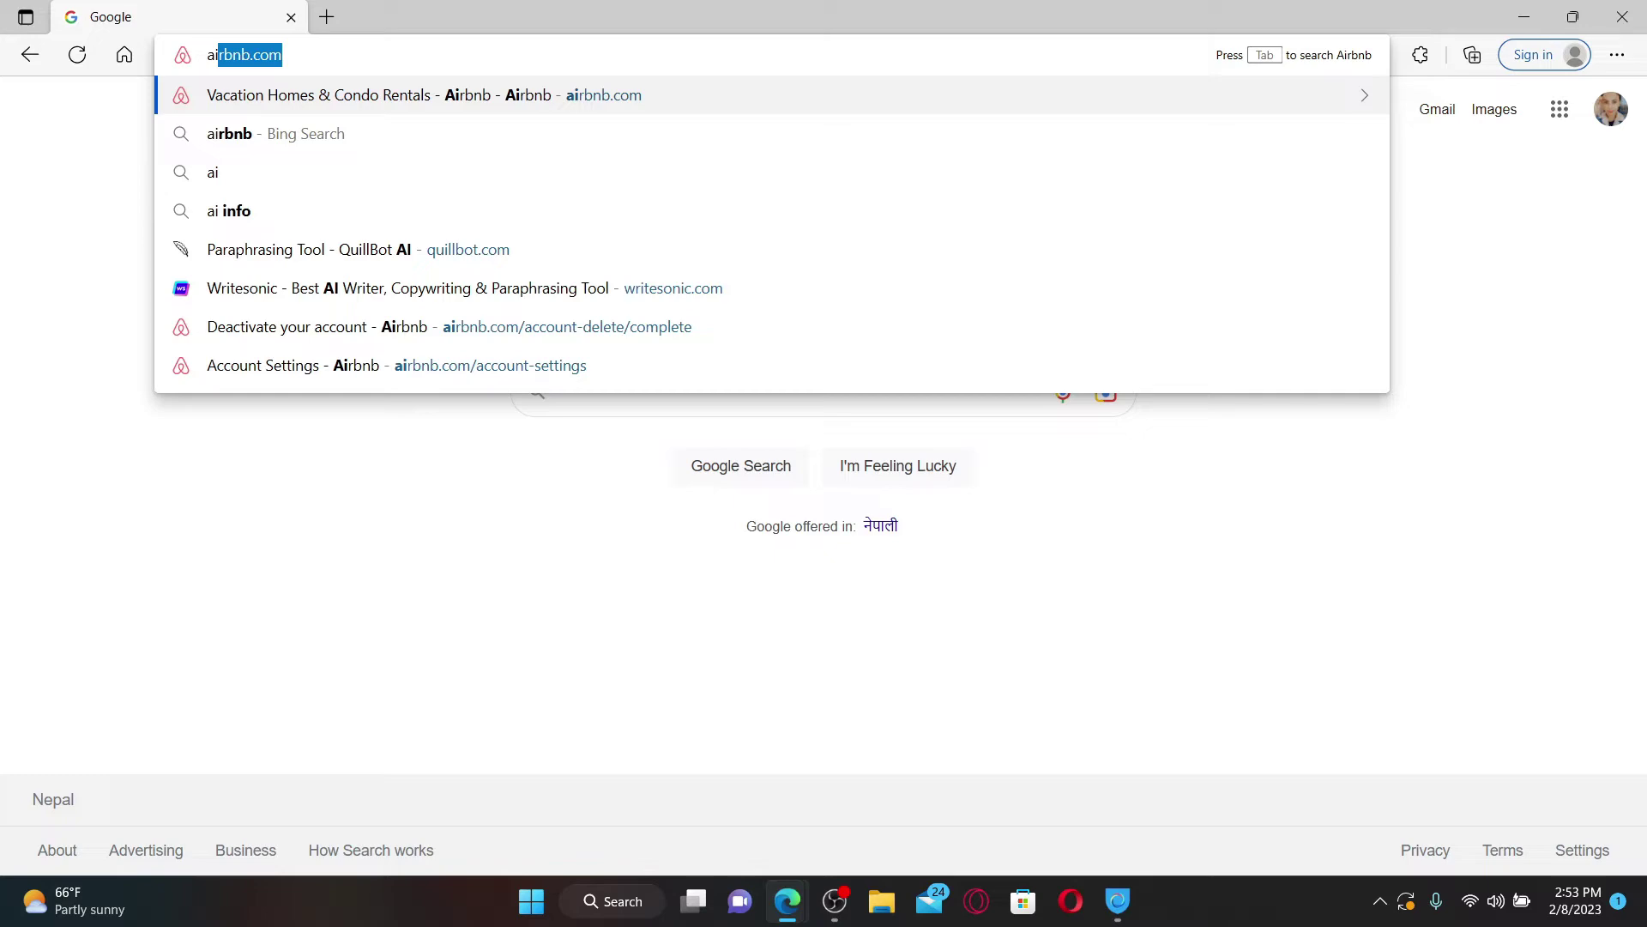
text(r)
key(Return)
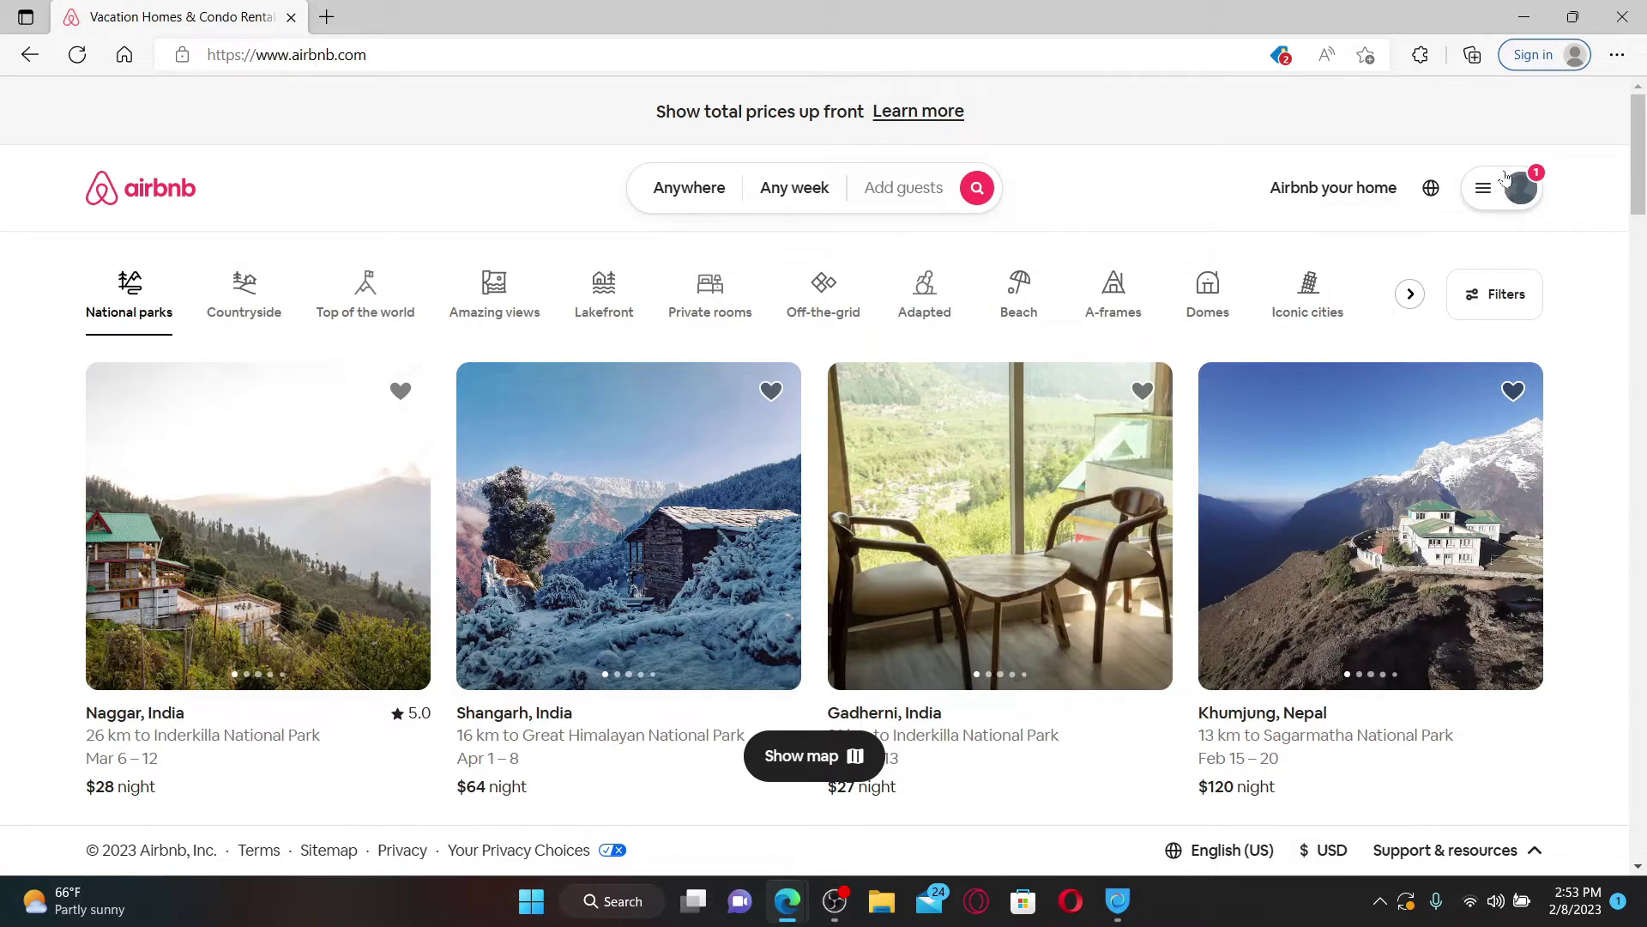
Step: Log out of the signed-in Airbnb account from the profile menu
click(1491, 193)
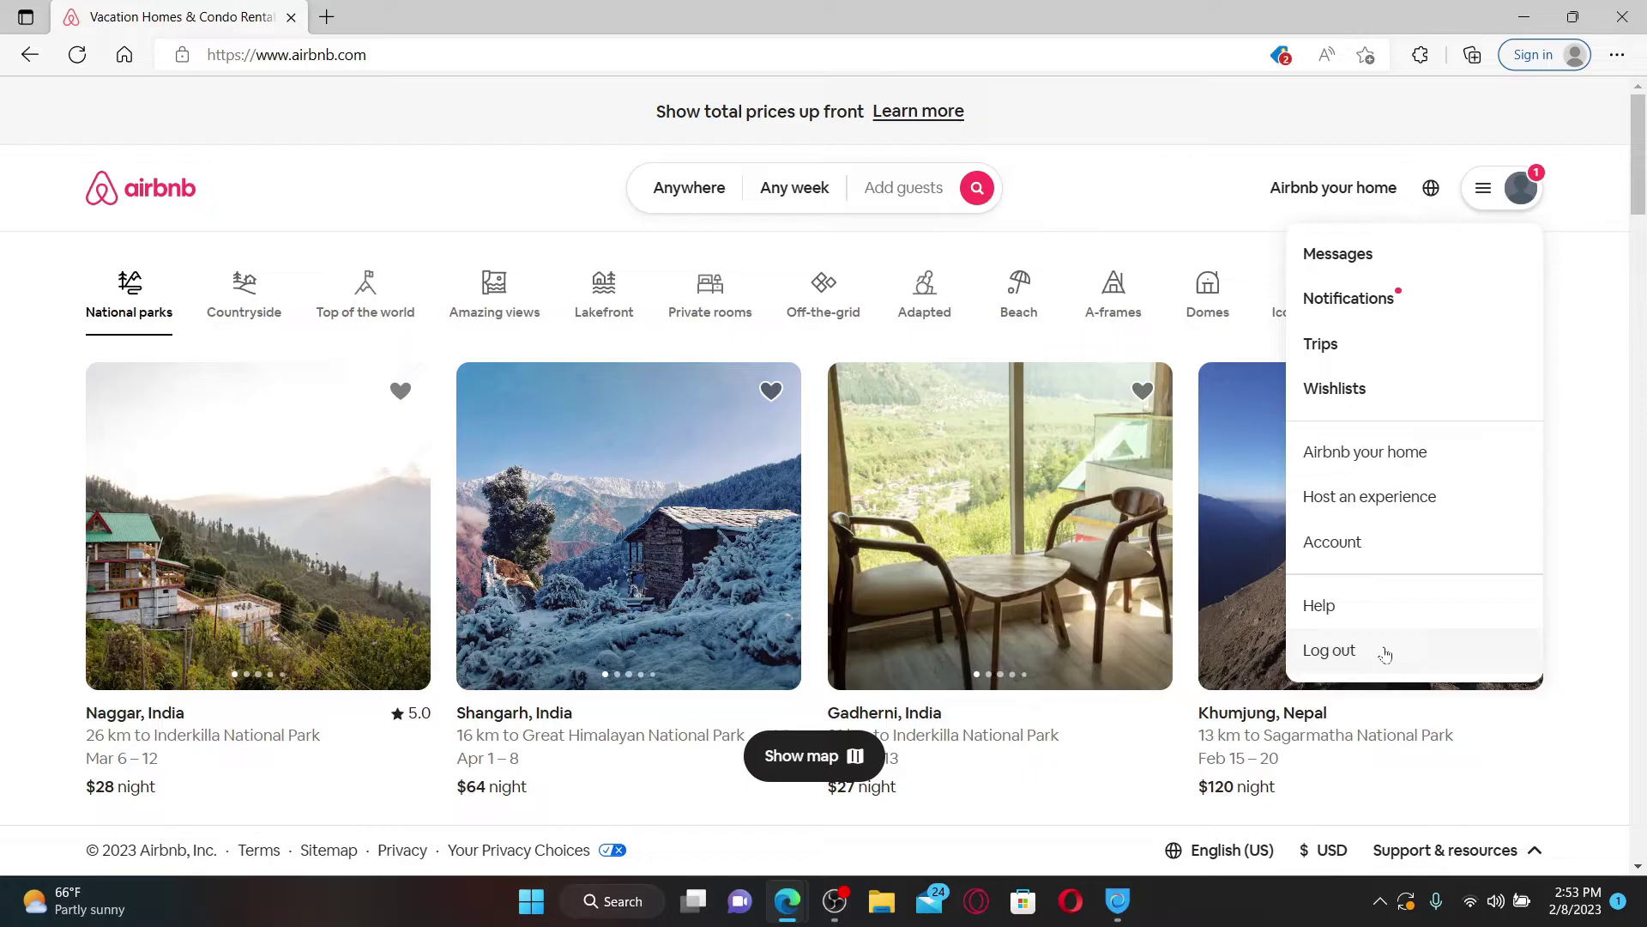
click(1376, 654)
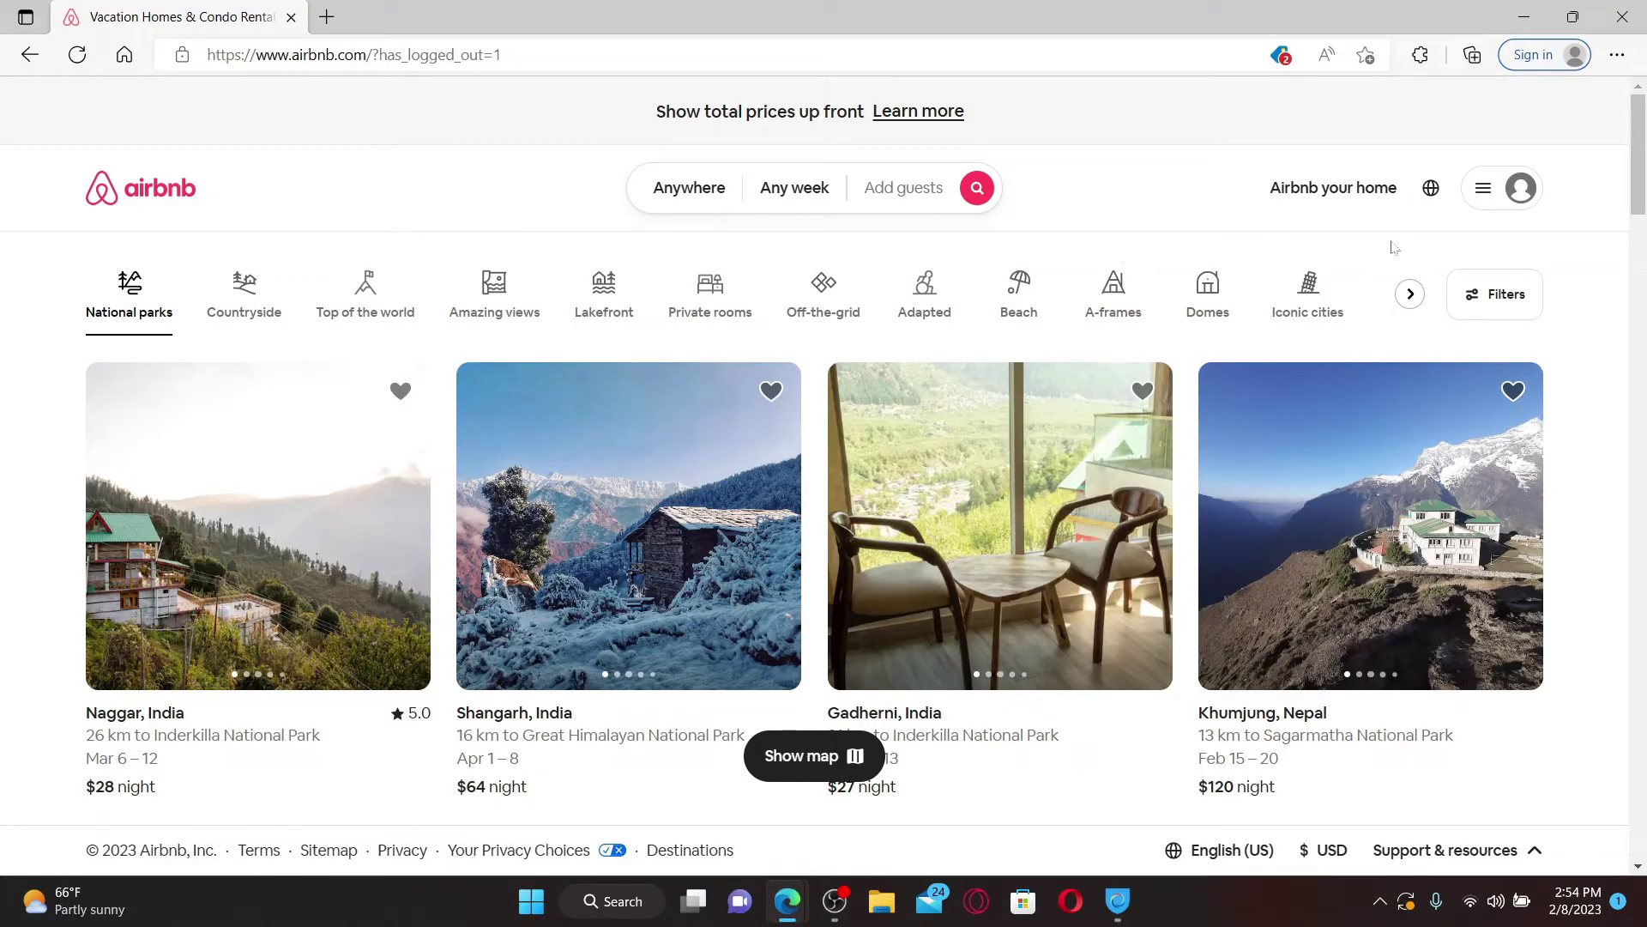
Step: Reopen the profile menu to verify it now shows Log in and Sign up
click(1511, 205)
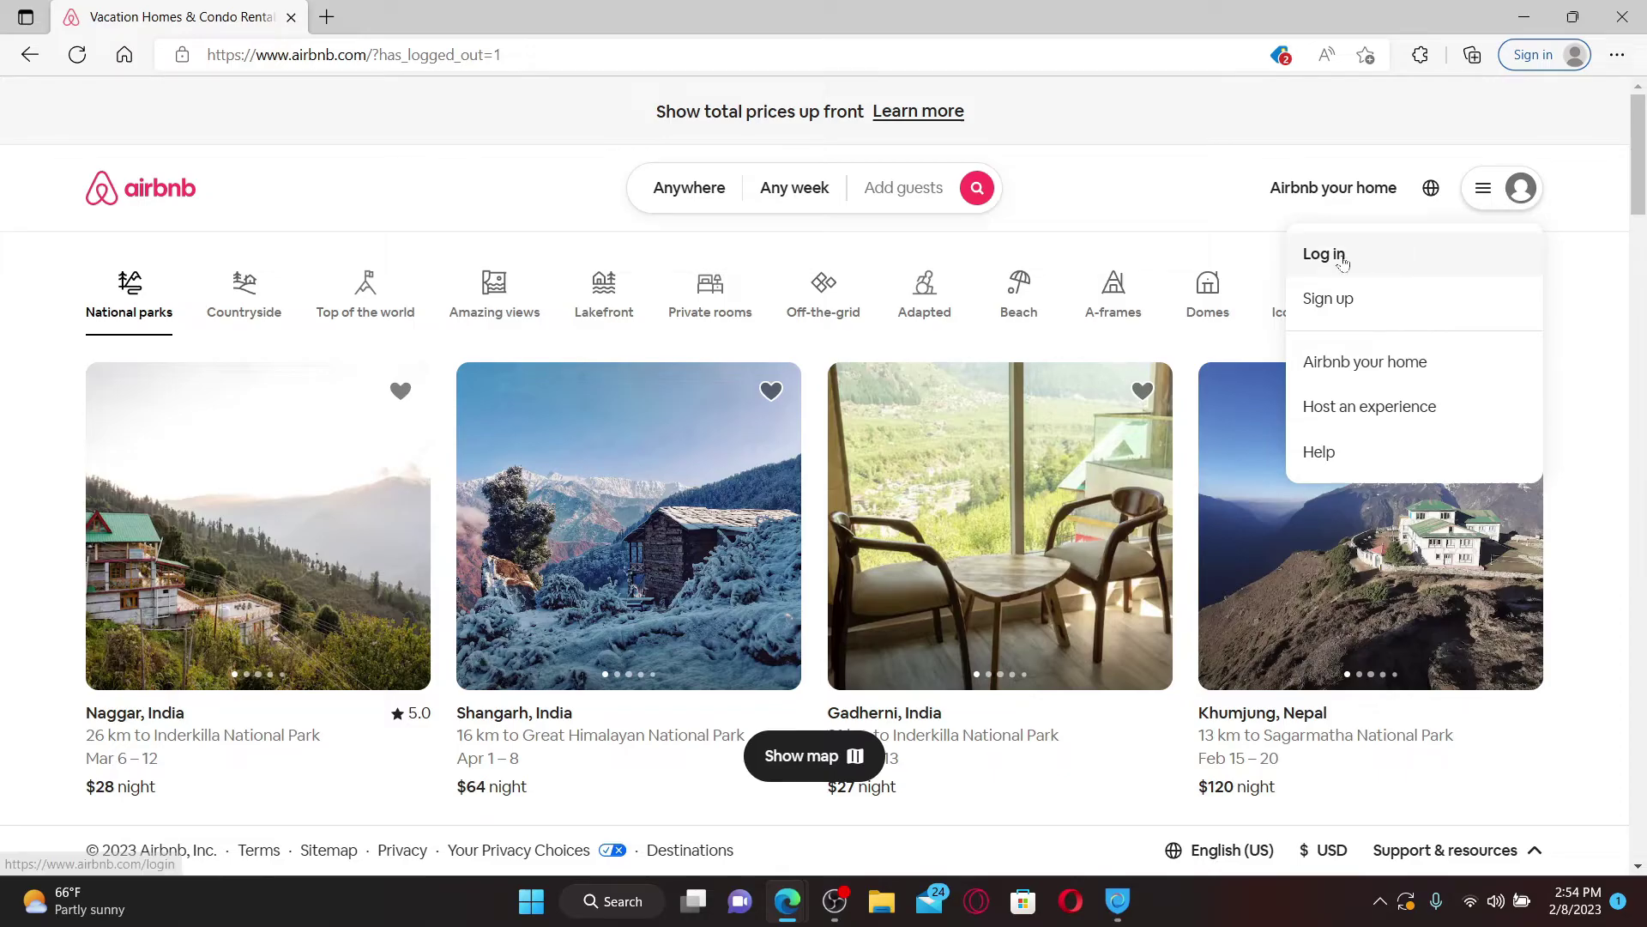